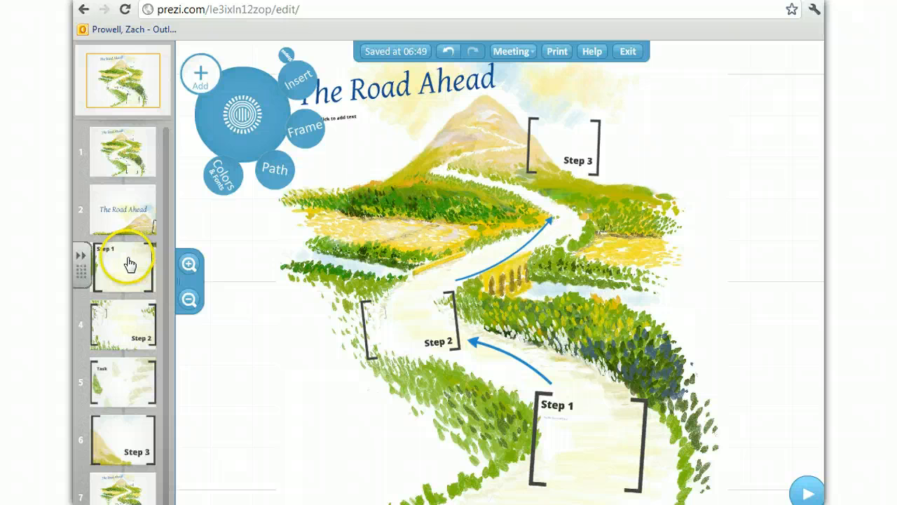
Step: Insert the IMG_1090 picture from the Family Pics folder onto the canvas
{"action": "left_click", "coordinate": [304, 88]}
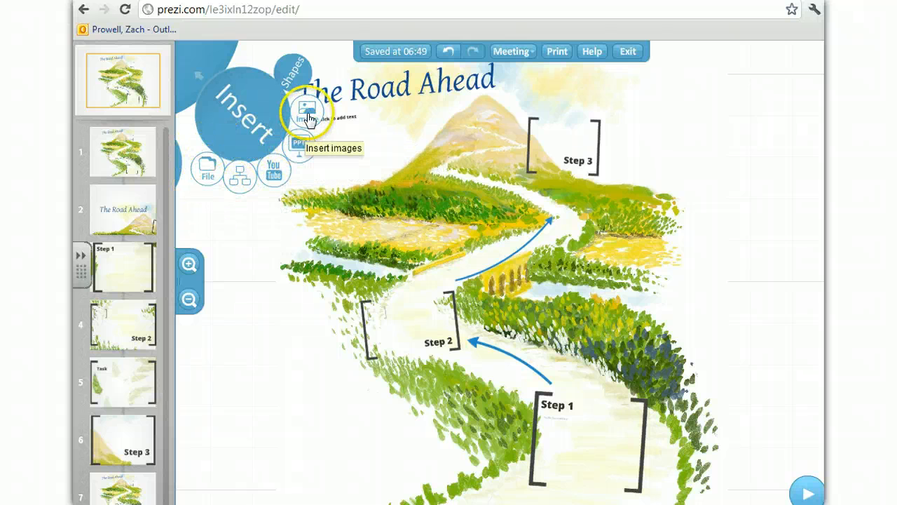
{"action": "left_click", "coordinate": [308, 116]}
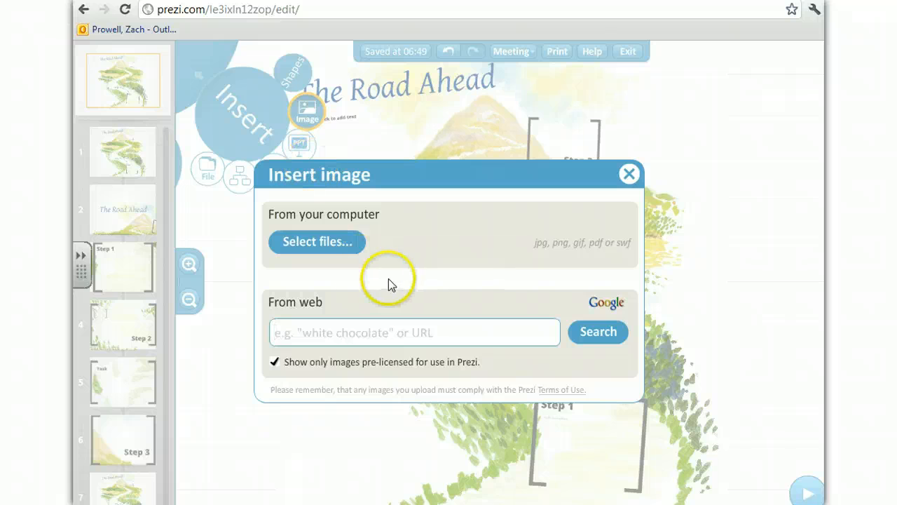
{"action": "left_click", "coordinate": [337, 245]}
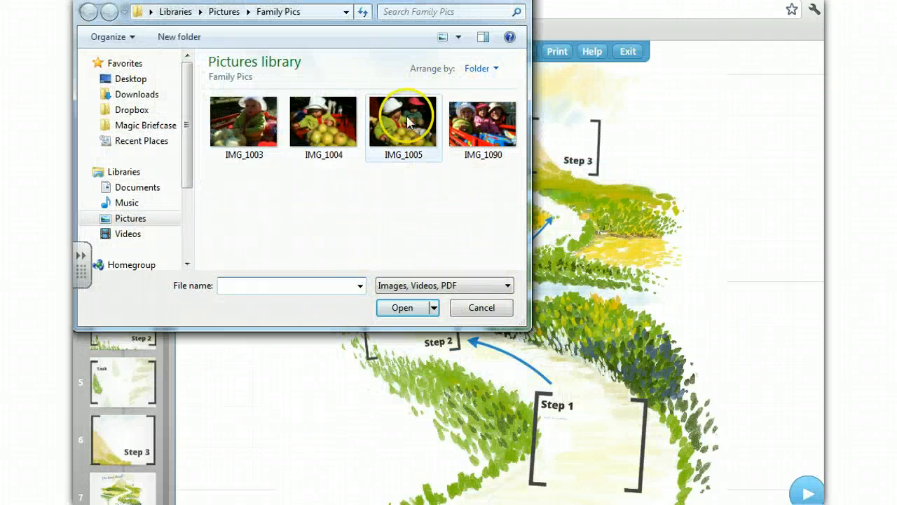
{"action": "left_click", "coordinate": [481, 133]}
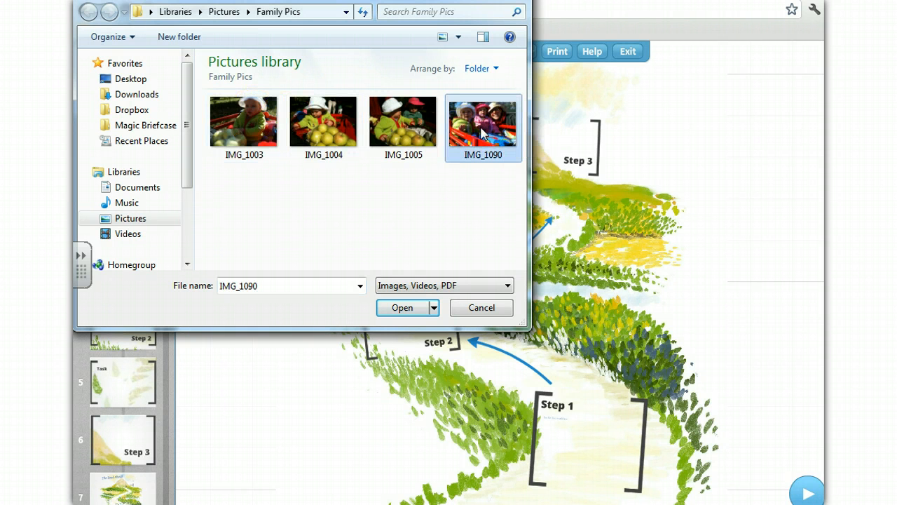
{"action": "left_click", "coordinate": [421, 302]}
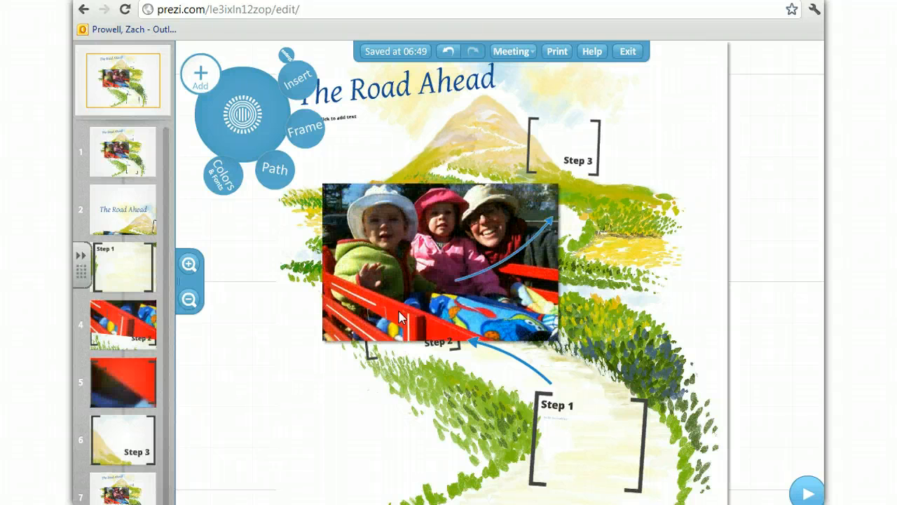
Step: Move the inserted photo over the Step 1 frame and shrink it to about the width of the frame
{"action": "left_click_drag", "start_coordinate": [457, 256], "coordinate": [586, 410]}
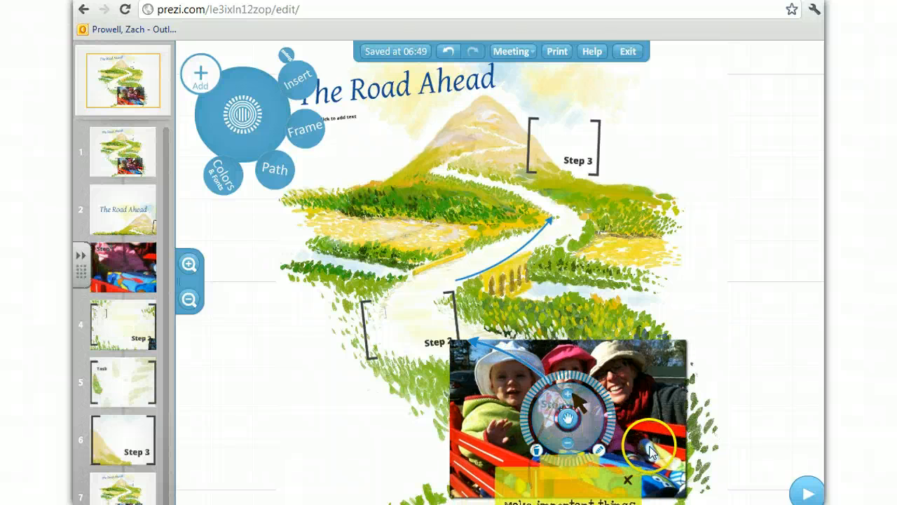
{"action": "scroll", "coordinate": [650, 452], "scroll_direction": "up", "scroll_amount": 5}
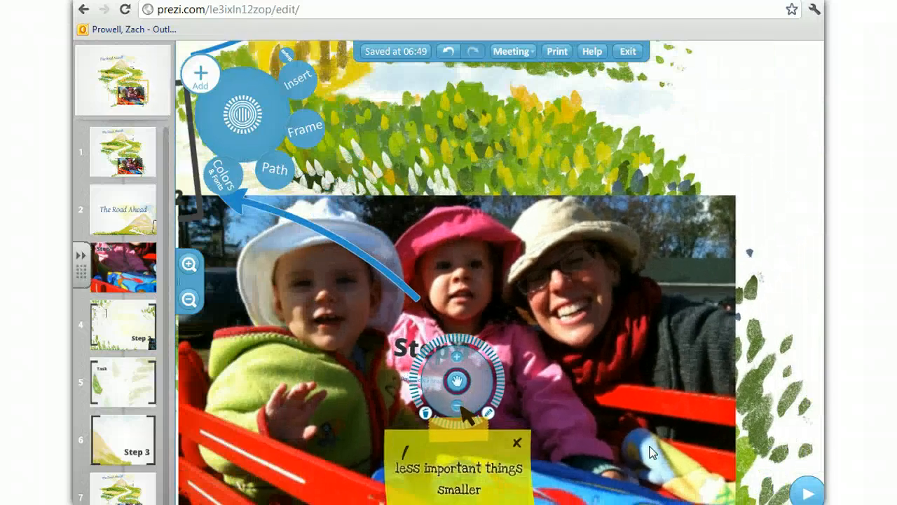
{"action": "scroll", "coordinate": [650, 452], "scroll_direction": "down", "scroll_amount": 1}
{"action": "mouse_move", "coordinate": [509, 408]}
{"action": "left_mouse_down"}
{"action": "mouse_move", "coordinate": [509, 391]}
{"action": "mouse_move", "coordinate": [508, 408]}
{"action": "left_mouse_up"}
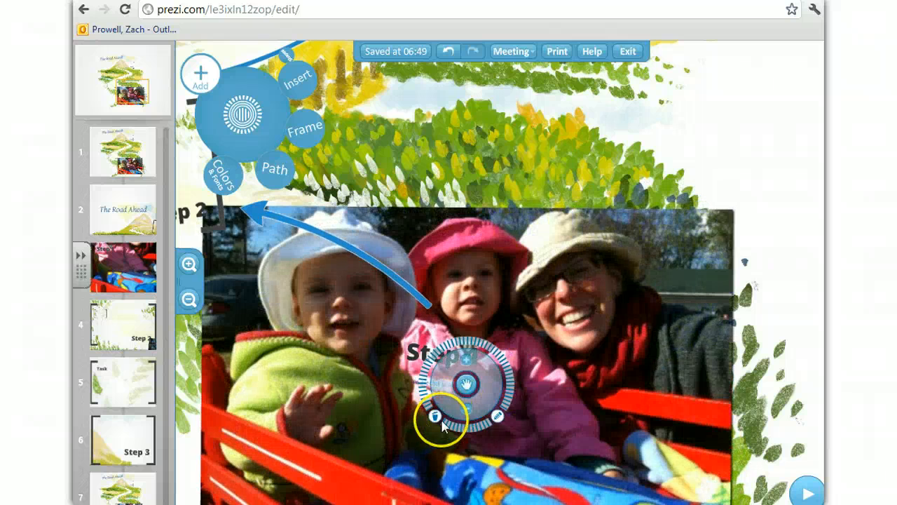
{"action": "left_click", "coordinate": [469, 360]}
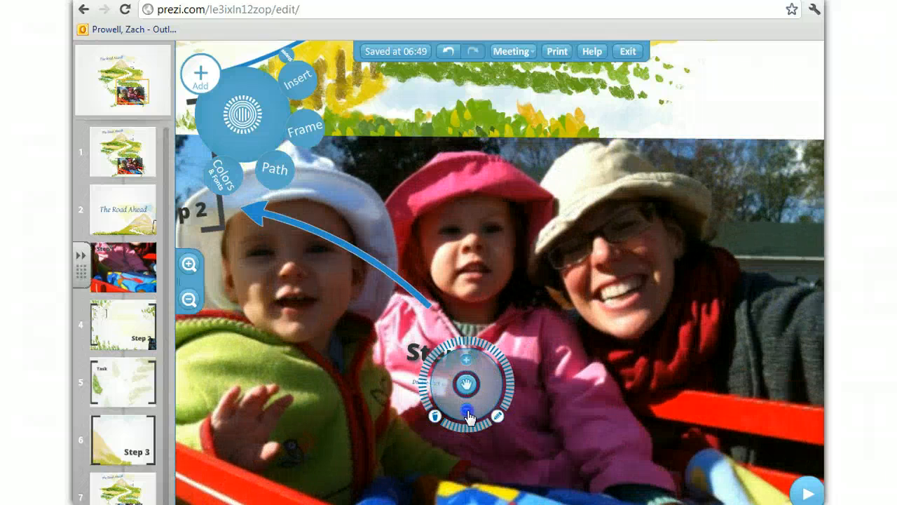
{"action": "left_click", "coordinate": [467, 413]}
{"action": "left_click", "coordinate": [468, 412]}
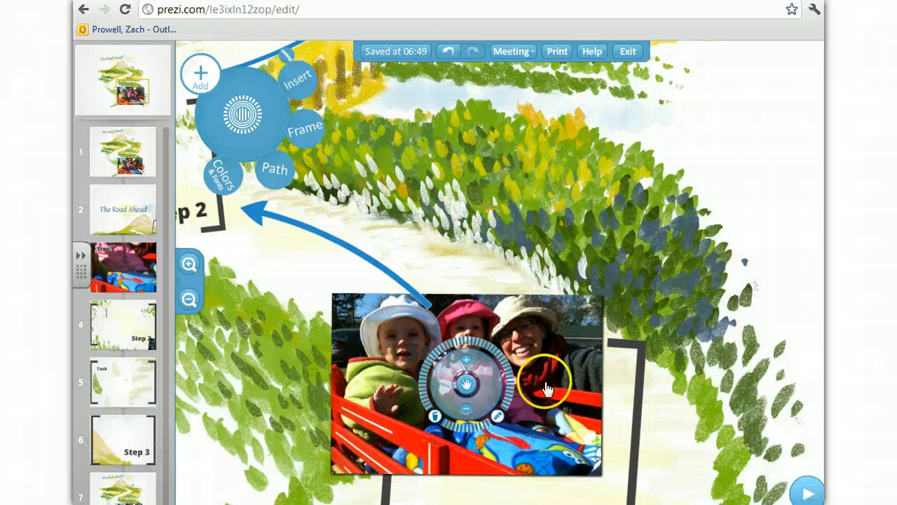
Step: Rotate the photo slightly clockwise to match the tilt of the Step 1 frame and fit it inside the brackets
{"action": "left_click_drag", "start_coordinate": [546, 383], "coordinate": [514, 426]}
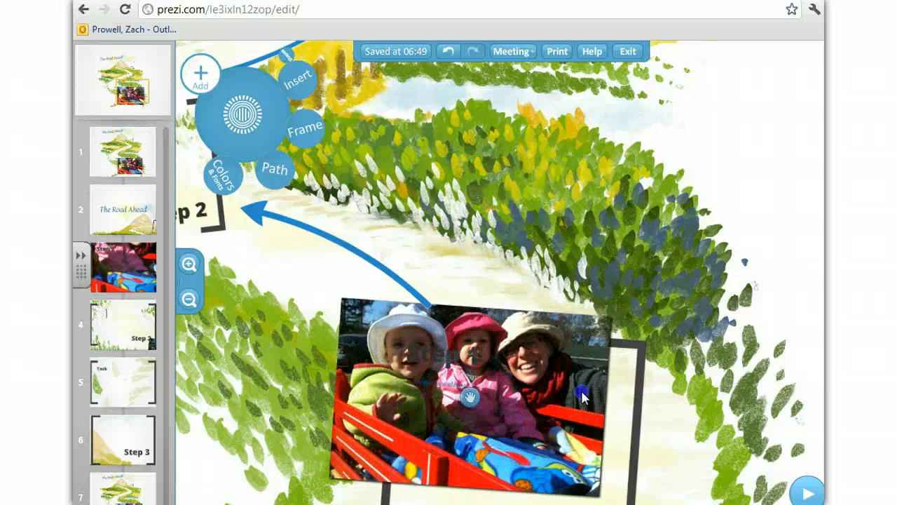
{"action": "left_click_drag", "start_coordinate": [582, 397], "coordinate": [626, 426]}
{"action": "scroll", "coordinate": [649, 417], "scroll_direction": "down", "scroll_amount": 5}
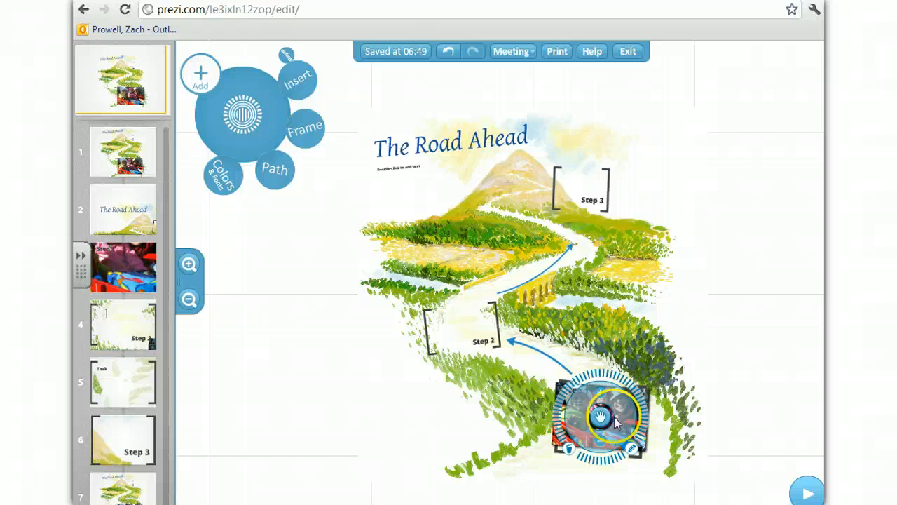
Step: Try out the photo's enlarge and shrink controls and its corner resize handles within the Step 1 frame
{"action": "mouse_move", "coordinate": [617, 457]}
{"action": "left_mouse_down"}
{"action": "mouse_move", "coordinate": [593, 460]}
{"action": "mouse_move", "coordinate": [610, 459]}
{"action": "left_mouse_up"}
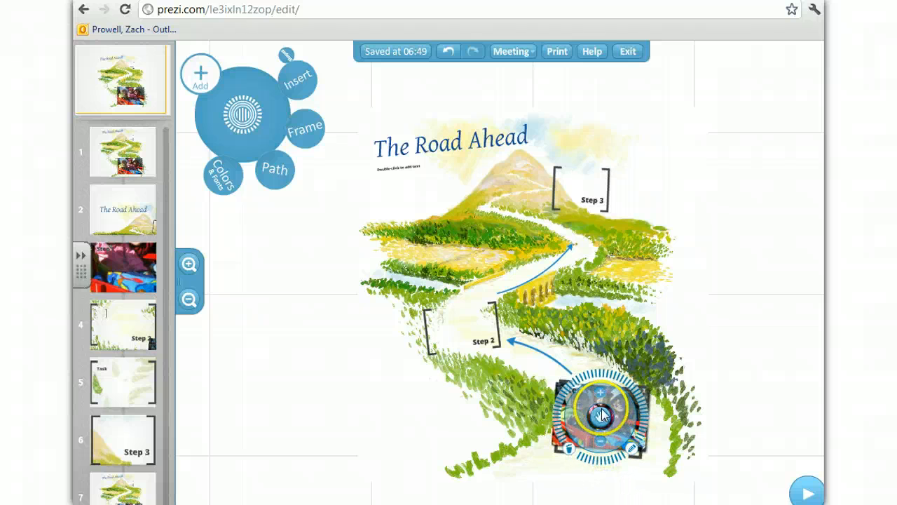
{"action": "mouse_move", "coordinate": [602, 417]}
{"action": "left_mouse_down"}
{"action": "mouse_move", "coordinate": [617, 425]}
{"action": "mouse_move", "coordinate": [585, 441]}
{"action": "mouse_move", "coordinate": [602, 416]}
{"action": "left_mouse_up"}
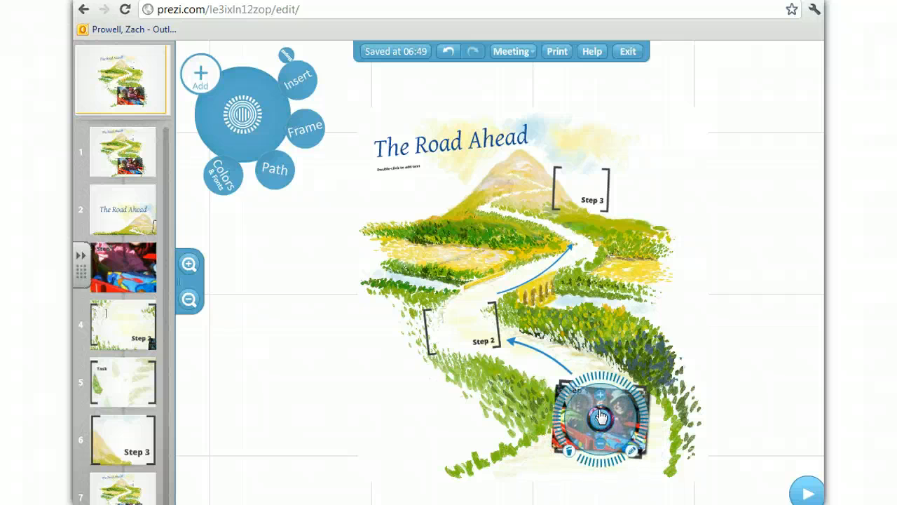
{"action": "left_click", "coordinate": [600, 398]}
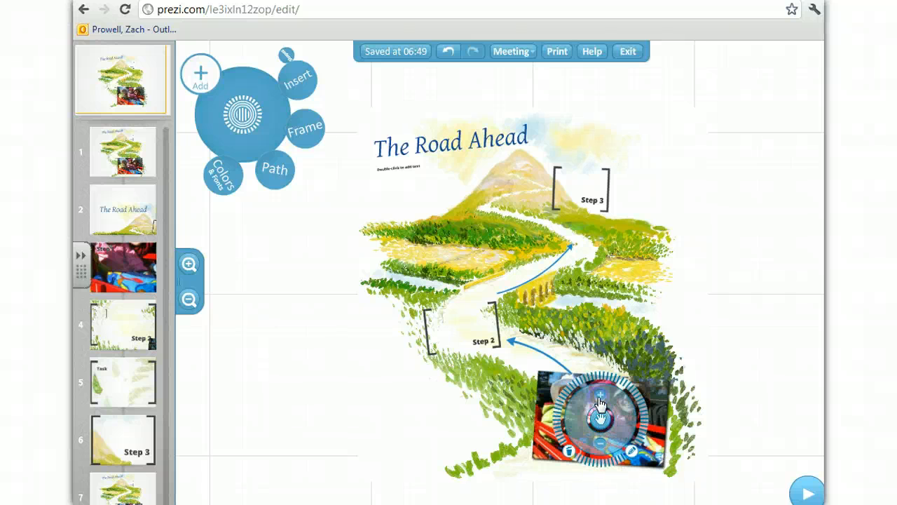
{"action": "left_click", "coordinate": [601, 445]}
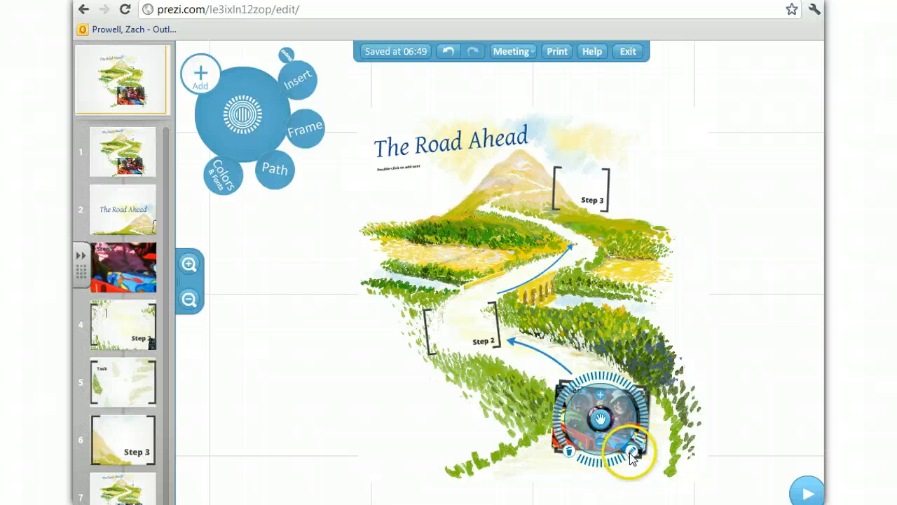
{"action": "left_click", "coordinate": [631, 452]}
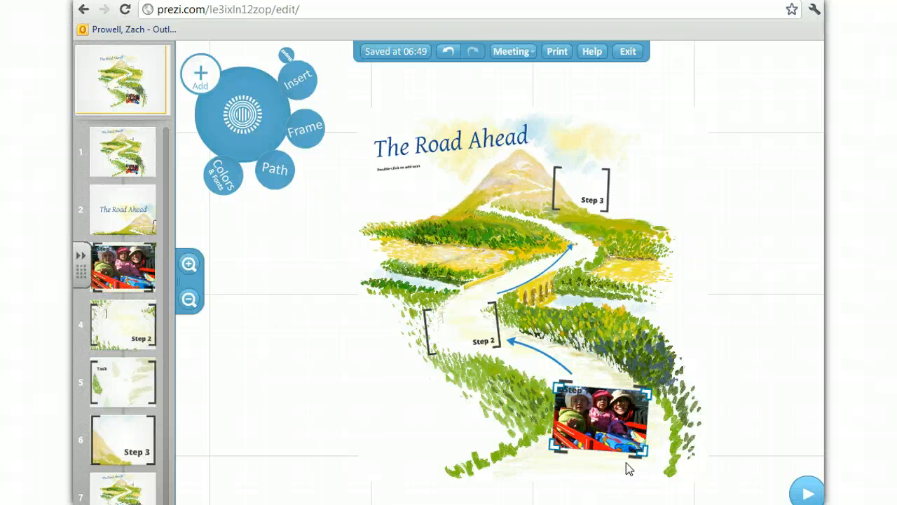
{"action": "left_click", "coordinate": [628, 436]}
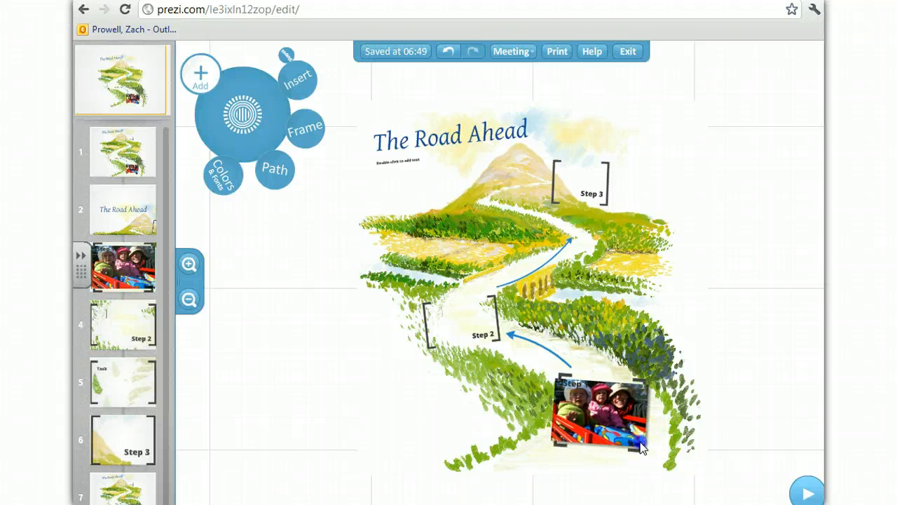
{"action": "left_click", "coordinate": [641, 447]}
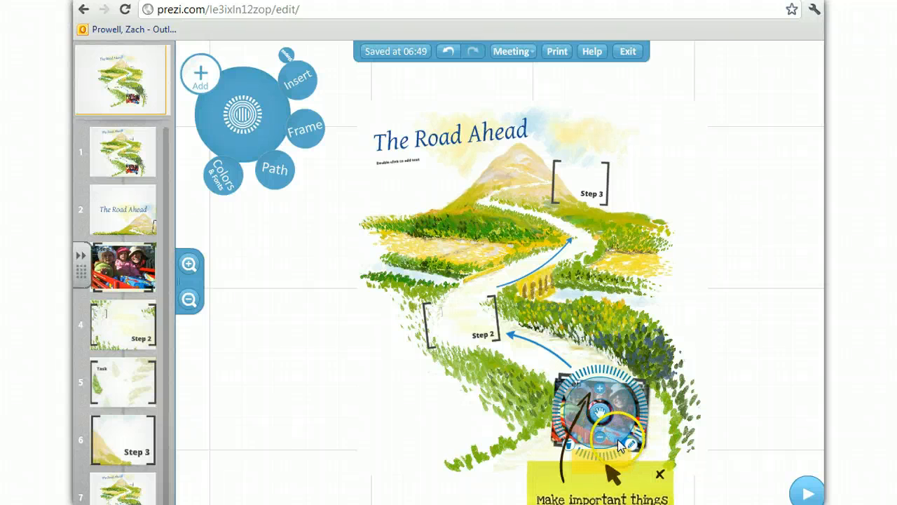
{"action": "left_click", "coordinate": [633, 447]}
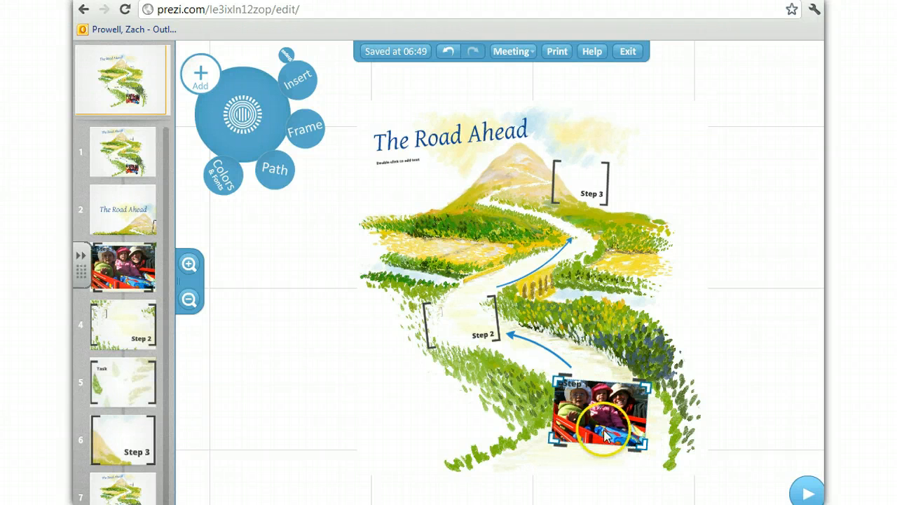
Step: Draw a small bracket frame over the face of the child in the white hat in the Step 1 photo
{"action": "left_click", "coordinate": [604, 435]}
{"action": "left_click", "coordinate": [604, 435]}
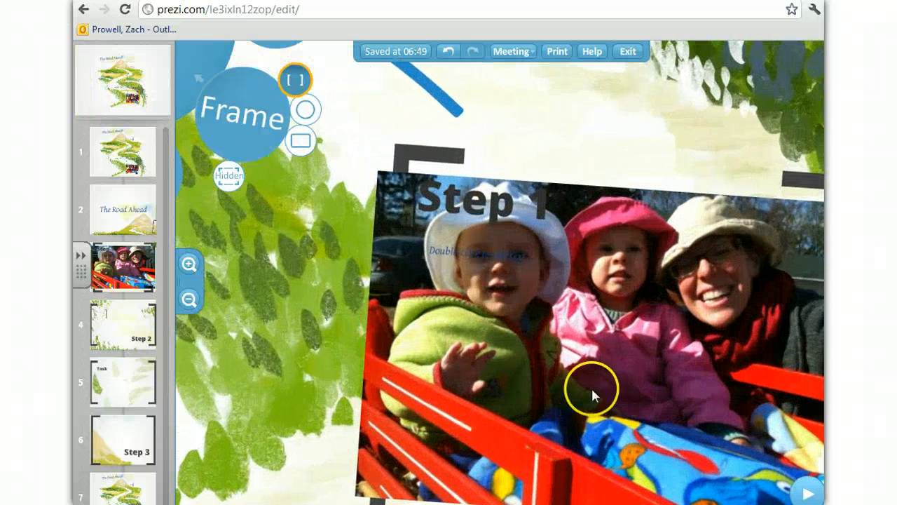
{"action": "left_click_drag", "start_coordinate": [571, 343], "coordinate": [491, 275]}
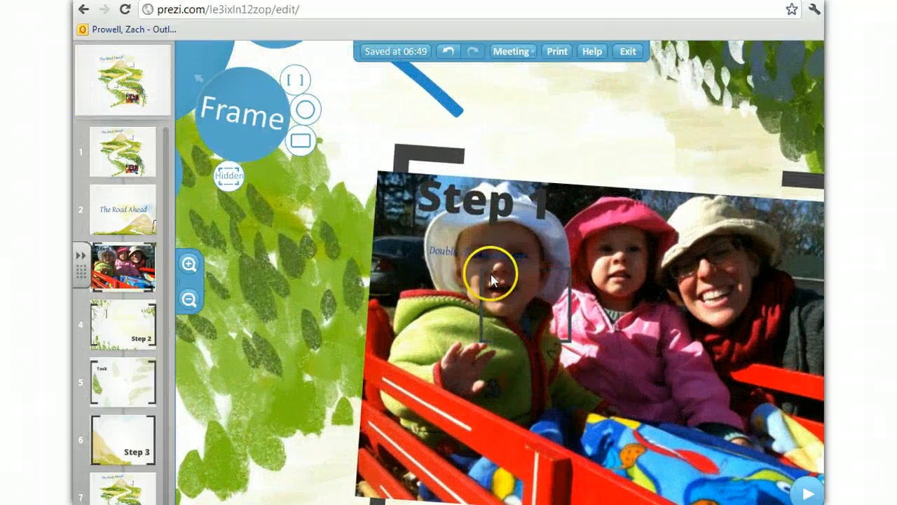
Step: Replace the placeholder text below the Step 1 heading with the child's first name and color it white
{"action": "double_click", "coordinate": [490, 260]}
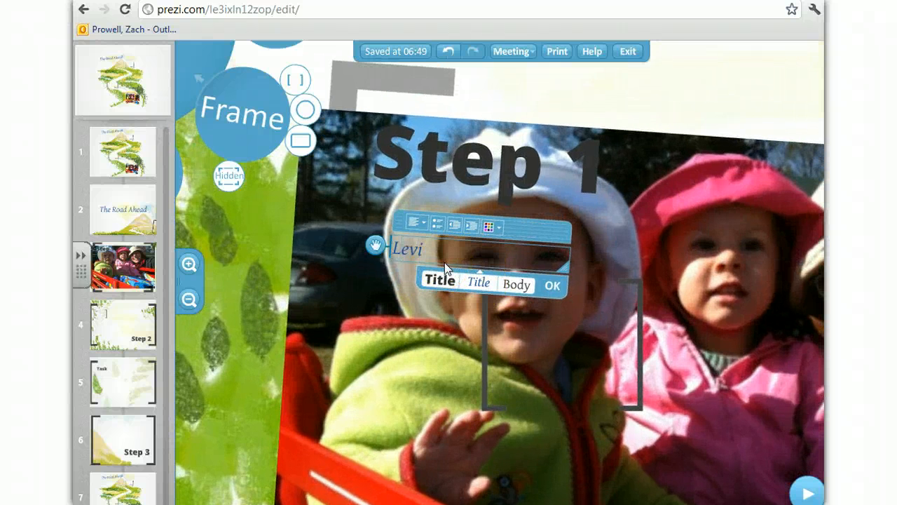
{"action": "left_click", "coordinate": [494, 225]}
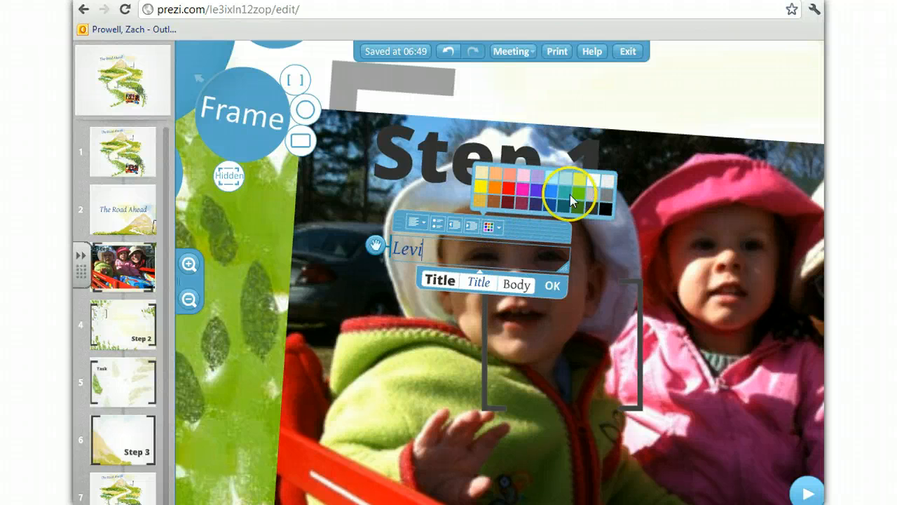
{"action": "left_click", "coordinate": [610, 183]}
{"action": "left_click_drag", "start_coordinate": [449, 255], "coordinate": [371, 251]}
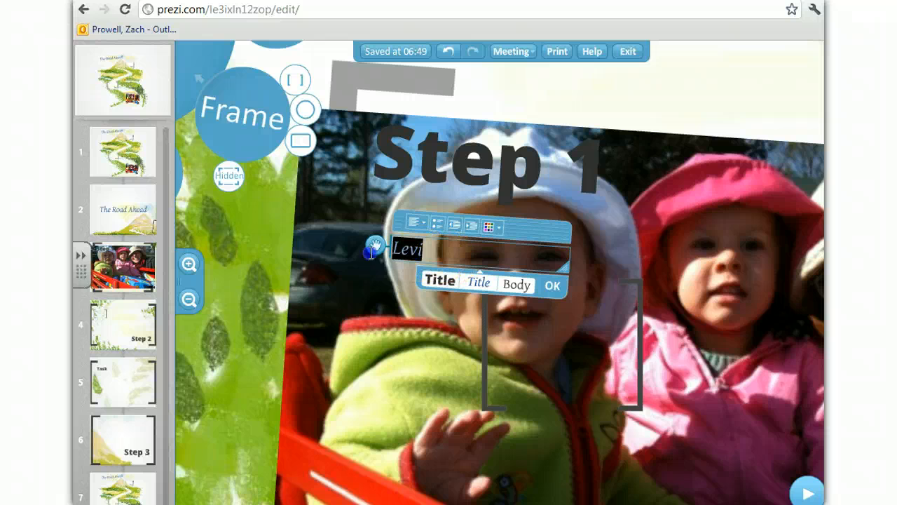
{"action": "left_click", "coordinate": [491, 226]}
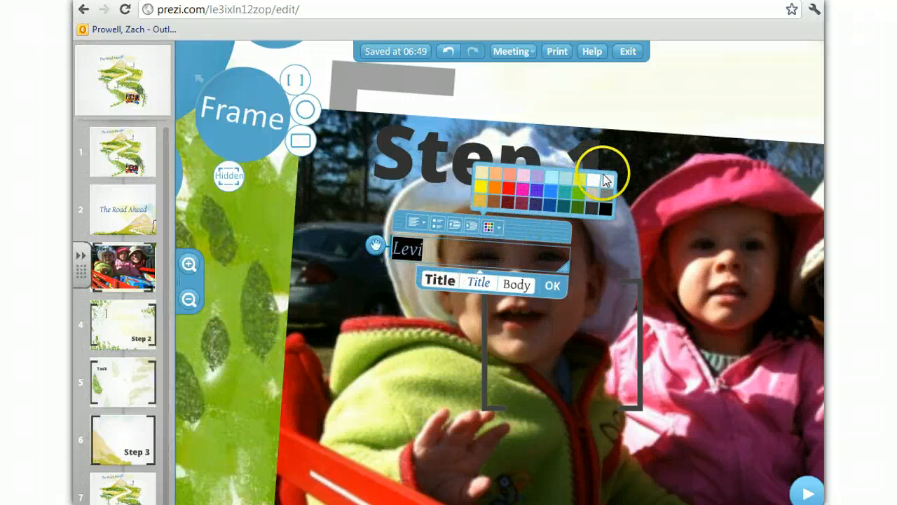
{"action": "left_click", "coordinate": [600, 184]}
{"action": "left_click", "coordinate": [548, 282]}
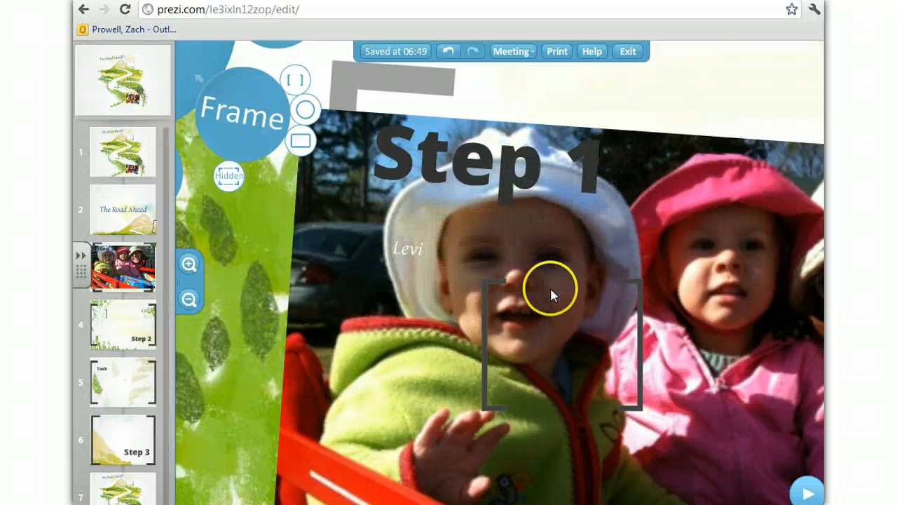
Step: Enlarge the white name text considerably and move it onto the lower part of the Step 1 photo
{"action": "left_click", "coordinate": [421, 263]}
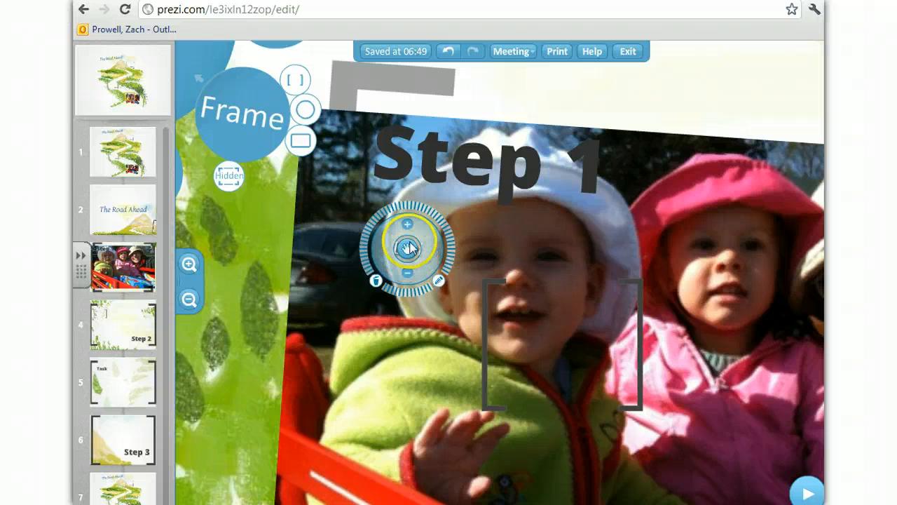
{"action": "left_click", "coordinate": [408, 225]}
{"action": "left_click", "coordinate": [409, 226]}
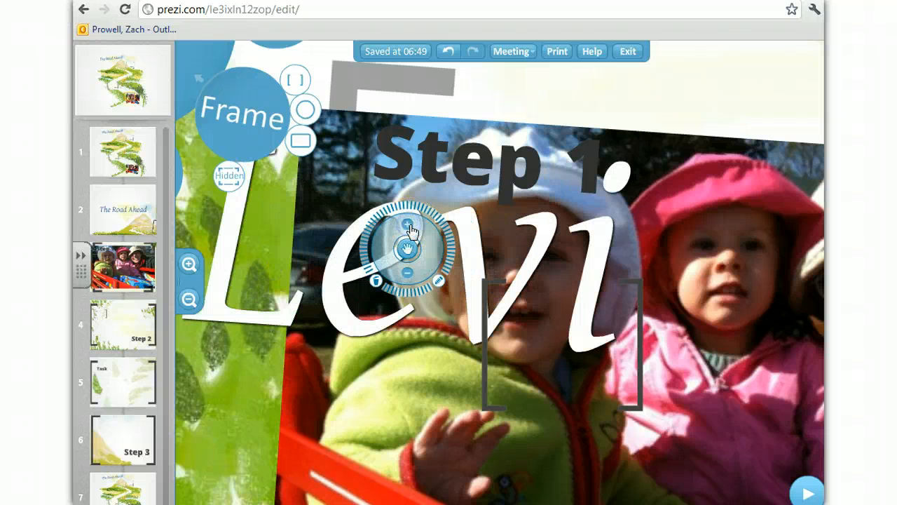
{"action": "left_click_drag", "start_coordinate": [504, 300], "coordinate": [624, 471]}
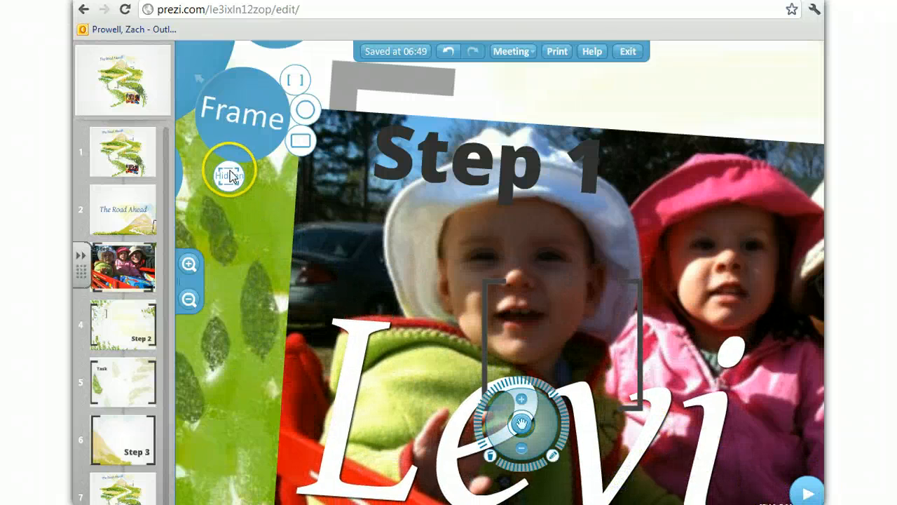
{"action": "left_click", "coordinate": [189, 300]}
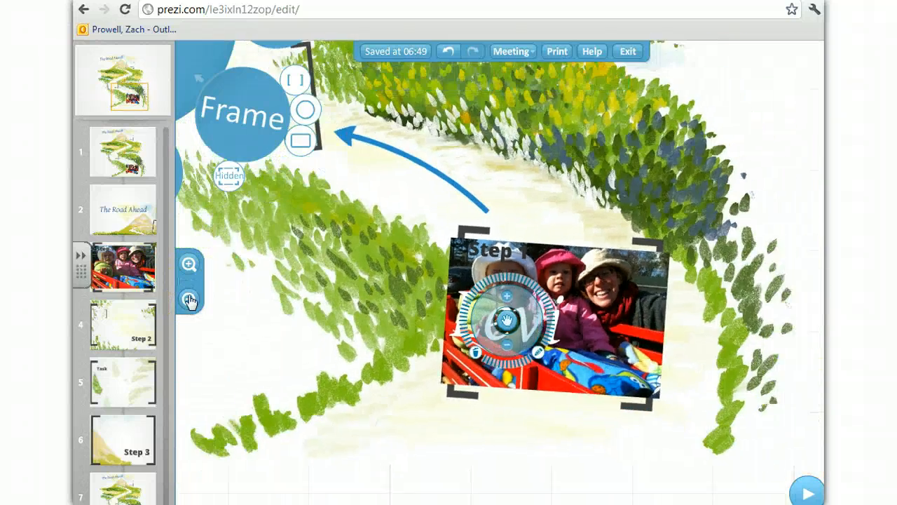
{"action": "left_click", "coordinate": [189, 300]}
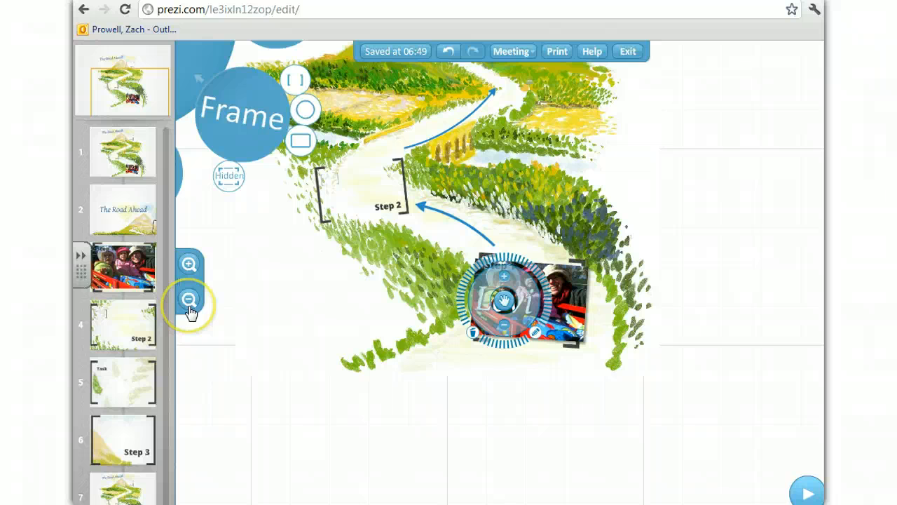
Step: Insert the second photo from the Family Pics folder into the Step 2 frame, choosing to resize the large image
{"action": "left_click", "coordinate": [140, 328]}
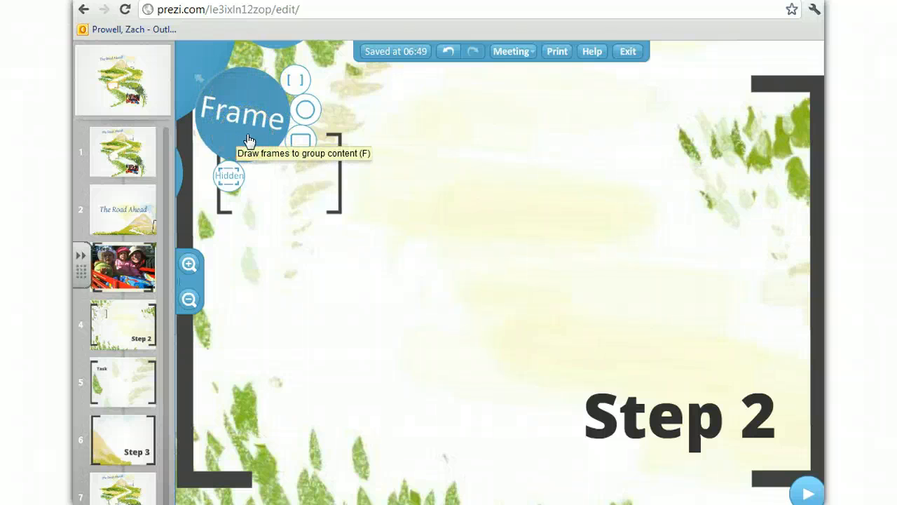
{"action": "left_click", "coordinate": [197, 83]}
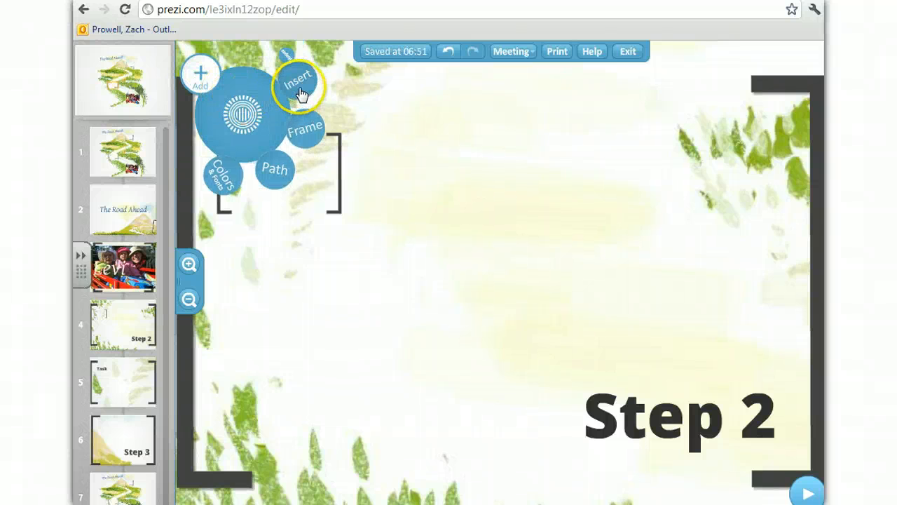
{"action": "left_click", "coordinate": [298, 92]}
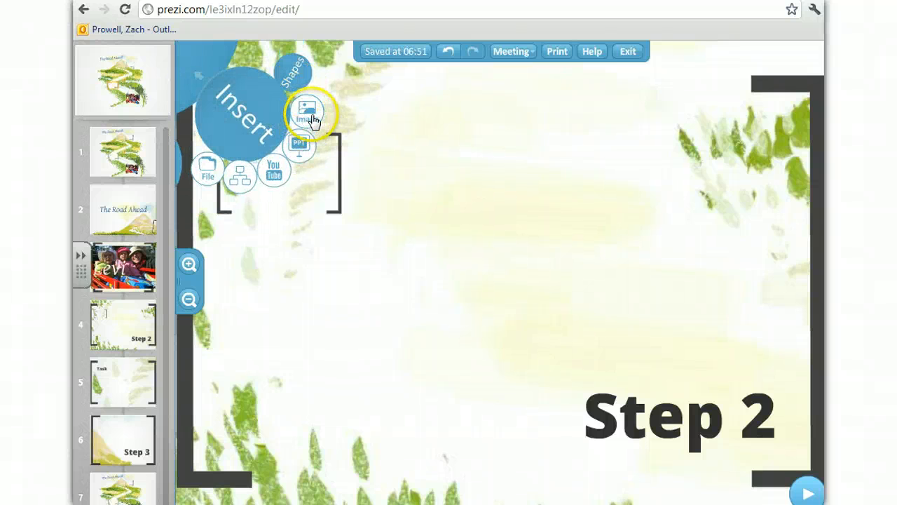
{"action": "left_click", "coordinate": [309, 114]}
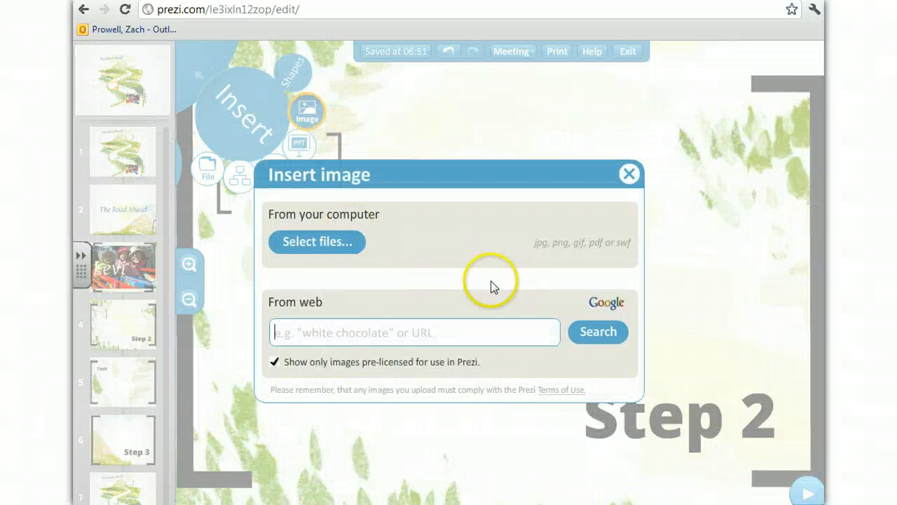
{"action": "left_click", "coordinate": [340, 251]}
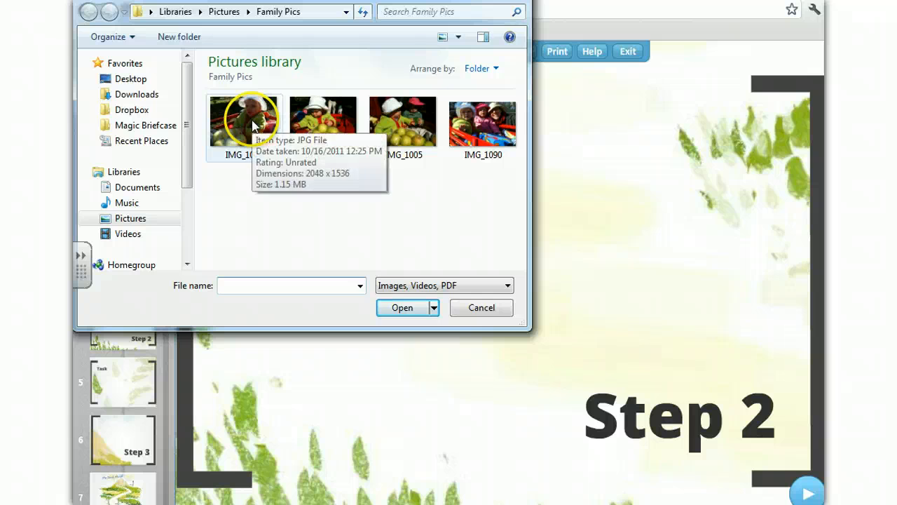
{"action": "double_click", "coordinate": [326, 126]}
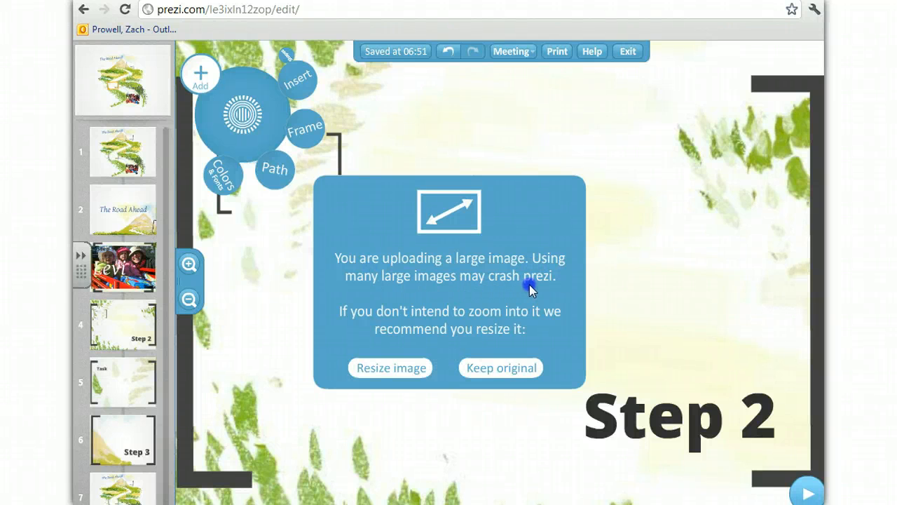
{"action": "left_click", "coordinate": [390, 368]}
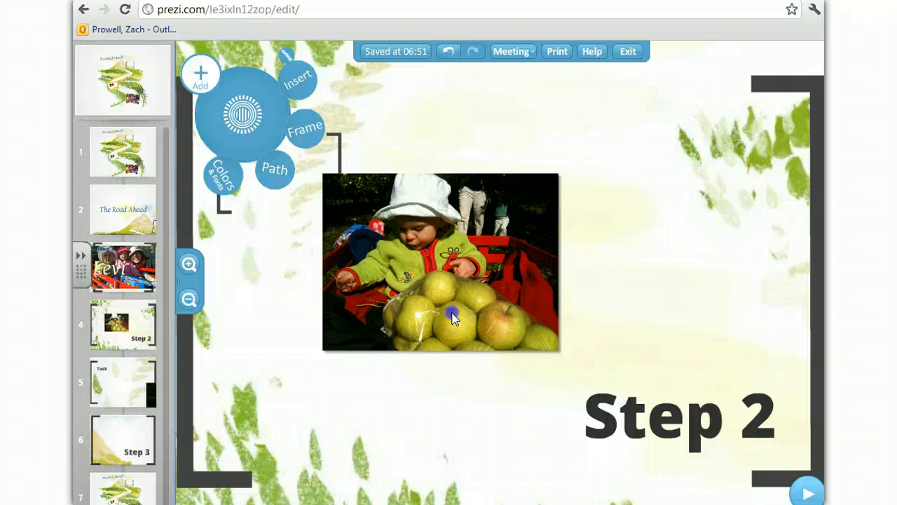
Step: Enlarge the apple photo to nearly fill the Step 2 frame, center it and tilt it slightly clockwise
{"action": "left_click_drag", "start_coordinate": [452, 318], "coordinate": [341, 236]}
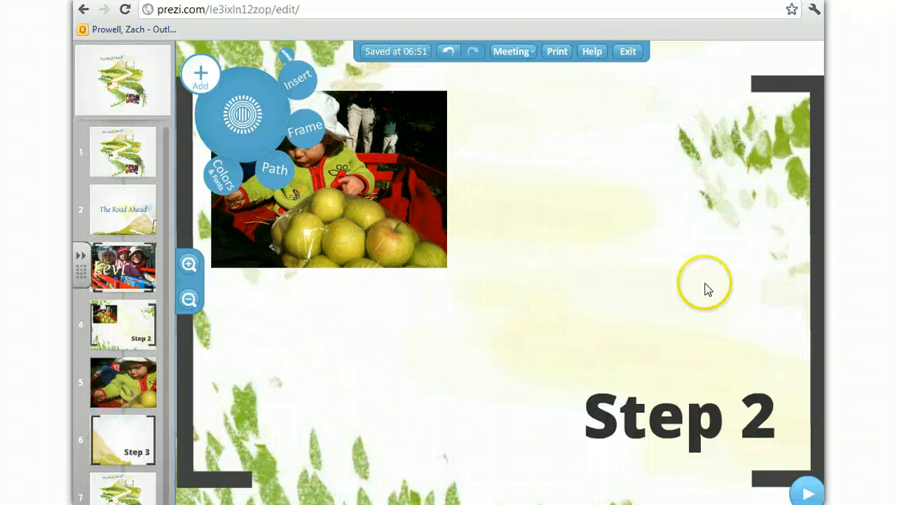
{"action": "left_click", "coordinate": [348, 219]}
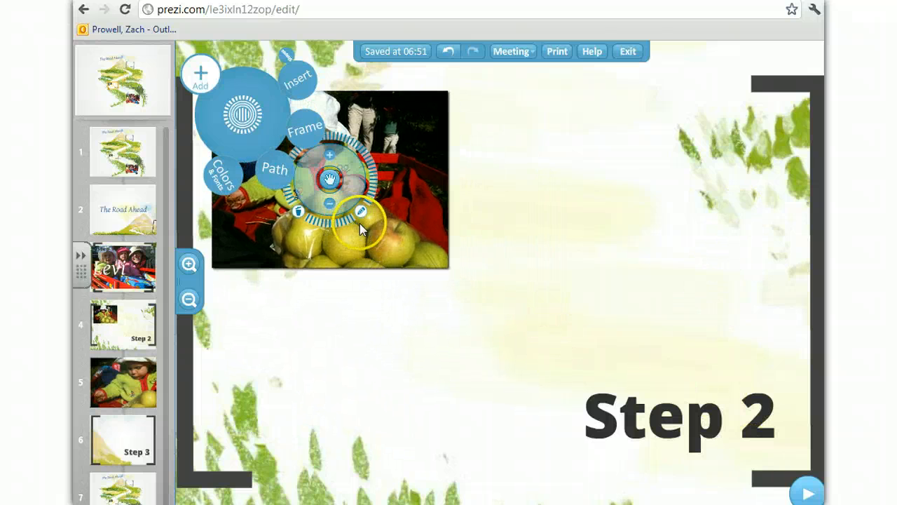
{"action": "left_click", "coordinate": [330, 155]}
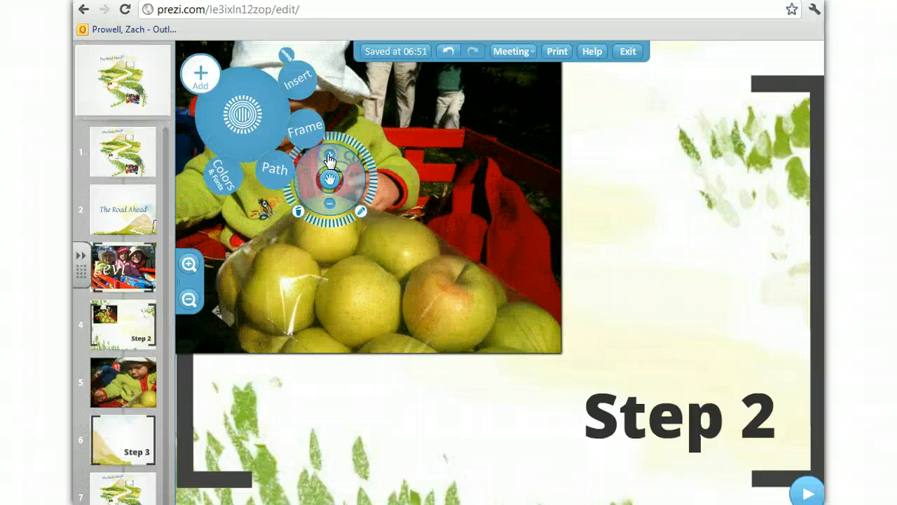
{"action": "left_click_drag", "start_coordinate": [329, 158], "coordinate": [495, 268]}
{"action": "left_click", "coordinate": [494, 291]}
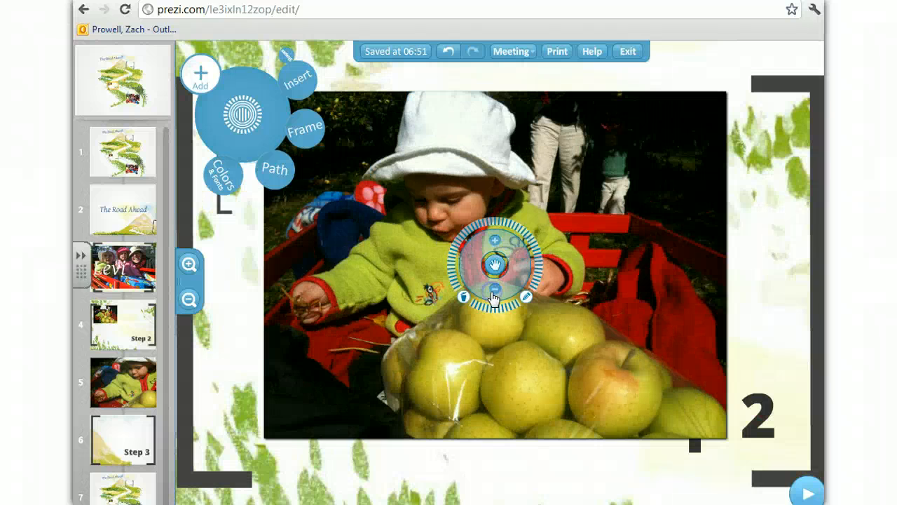
{"action": "mouse_move", "coordinate": [617, 262]}
{"action": "left_mouse_down"}
{"action": "mouse_move", "coordinate": [645, 254]}
{"action": "mouse_move", "coordinate": [617, 251]}
{"action": "mouse_move", "coordinate": [622, 263]}
{"action": "left_mouse_up"}
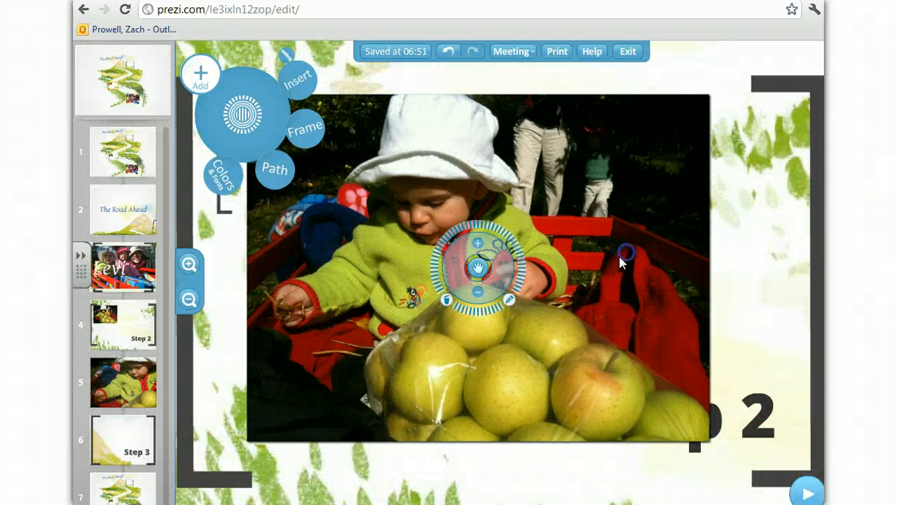
{"action": "left_click_drag", "start_coordinate": [543, 263], "coordinate": [629, 273]}
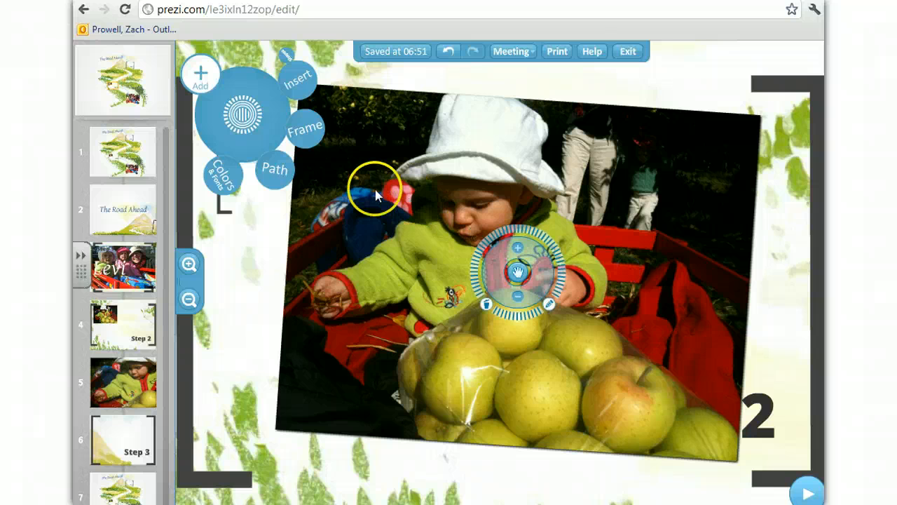
Step: Present the prezi full screen from the overview through the Step 2 frame, zoom in on the Step 2 heading, and return to editing
{"action": "left_click", "coordinate": [130, 151]}
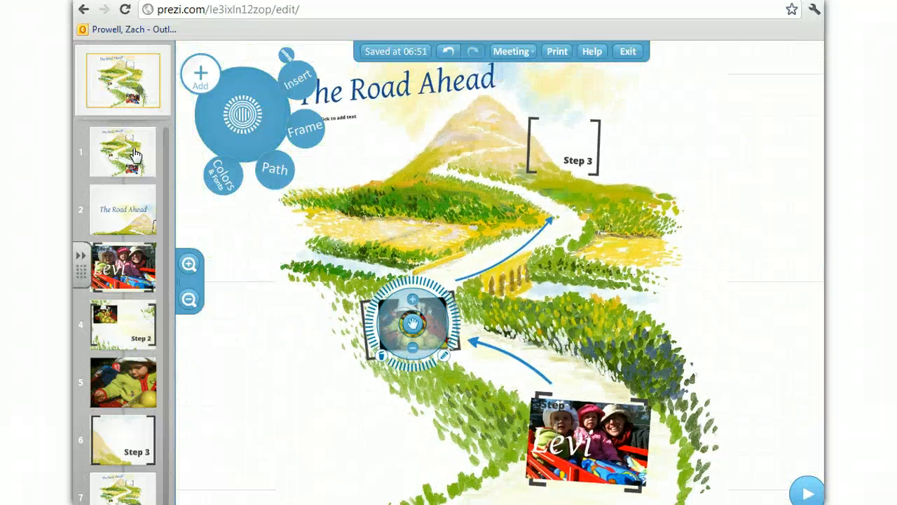
{"action": "left_click", "coordinate": [803, 489]}
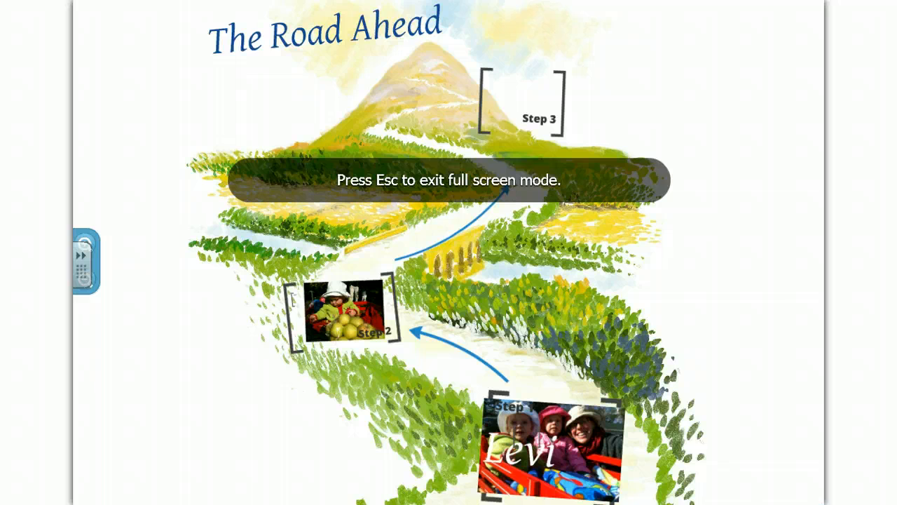
{"action": "key", "text": "Right"}
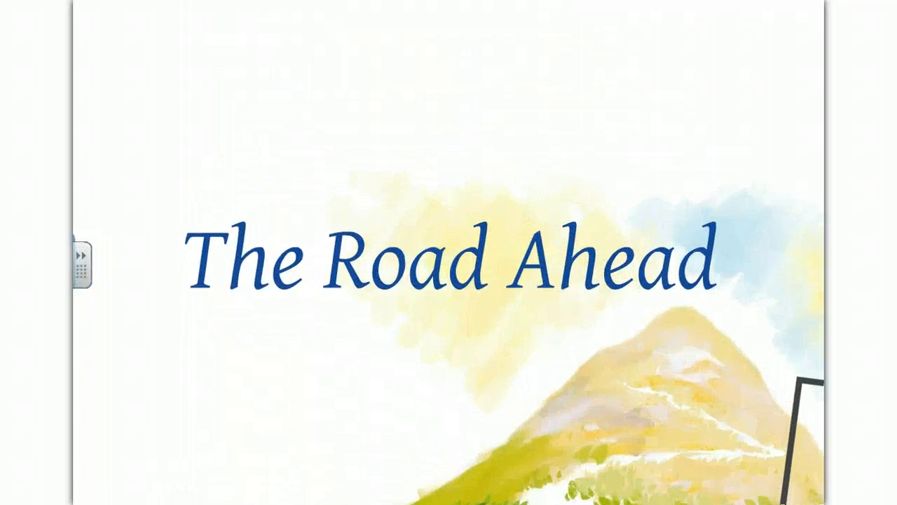
{"action": "key", "text": "Right"}
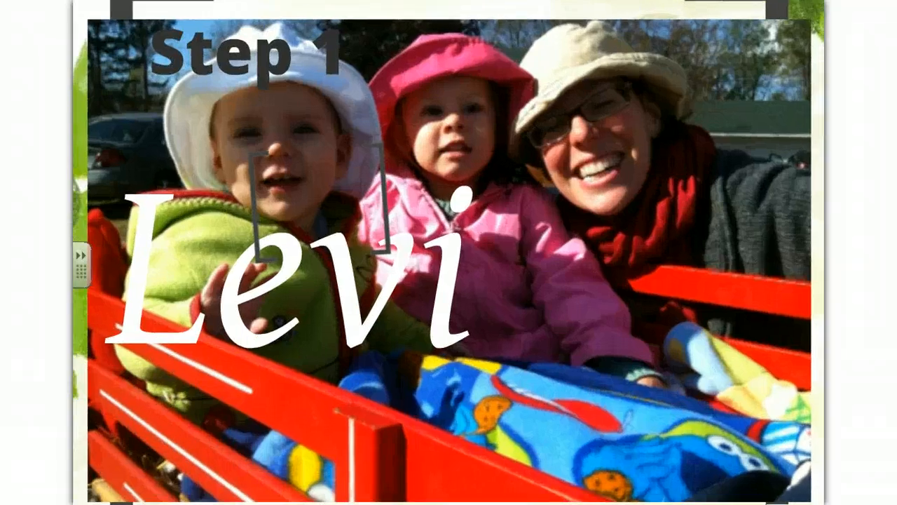
{"action": "key", "text": "Right"}
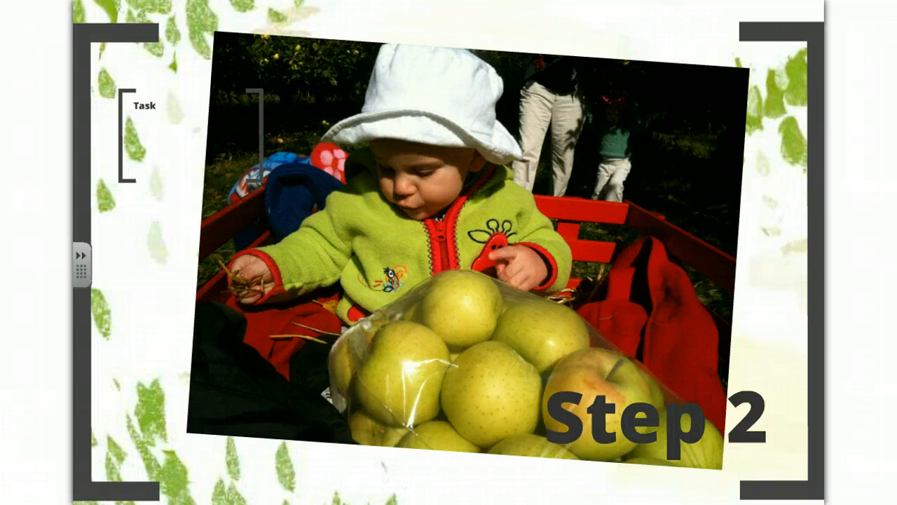
{"action": "left_click", "coordinate": [656, 422]}
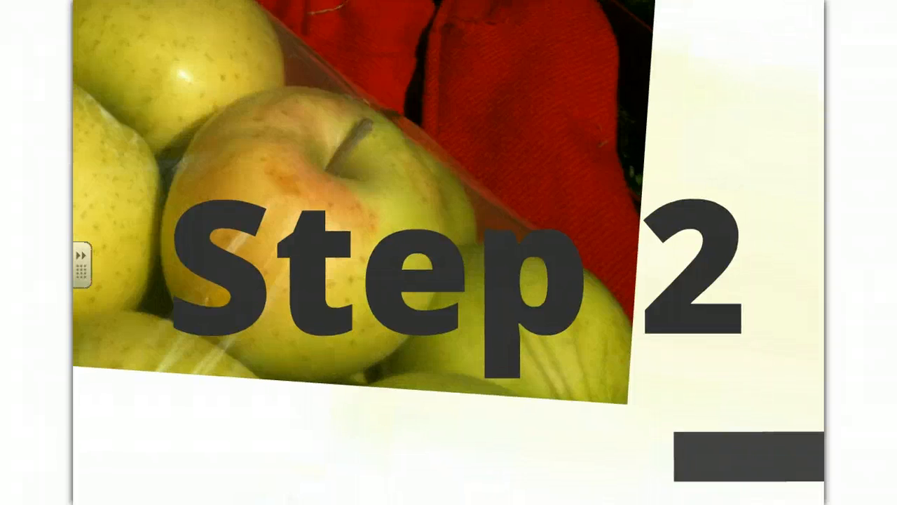
{"action": "key", "text": "Escape"}
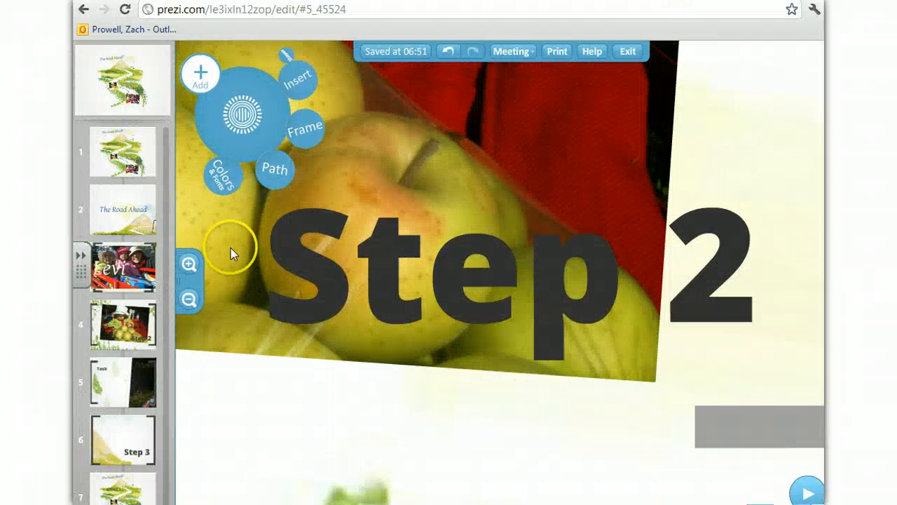
Step: Save and exit the Family at Apple Orchard prezi, and open Mobile Learning in Education from the list of own prezis
{"action": "left_click", "coordinate": [401, 52]}
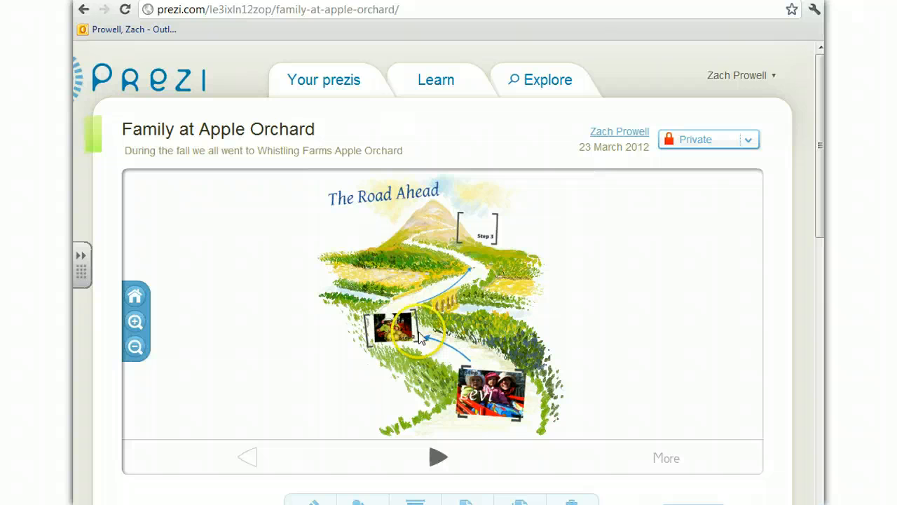
{"action": "left_click", "coordinate": [326, 91]}
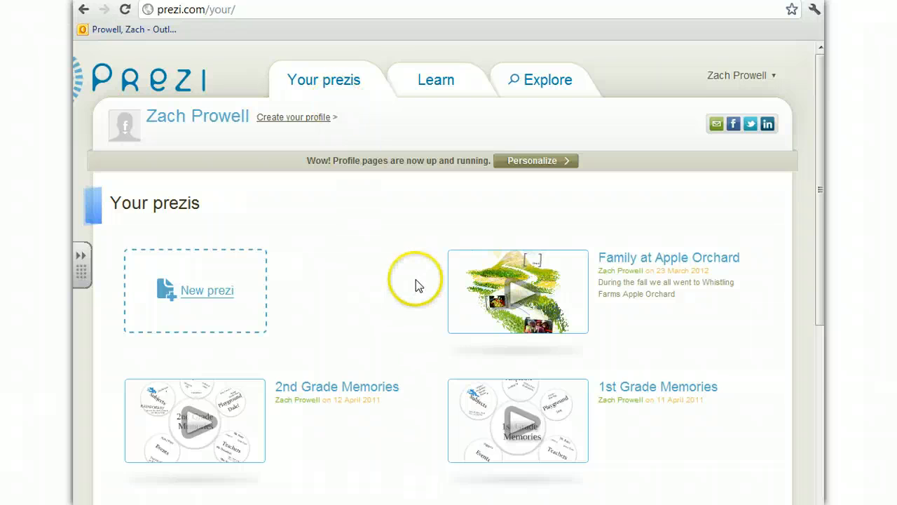
{"action": "scroll", "coordinate": [343, 334], "scroll_direction": "down", "scroll_amount": 3}
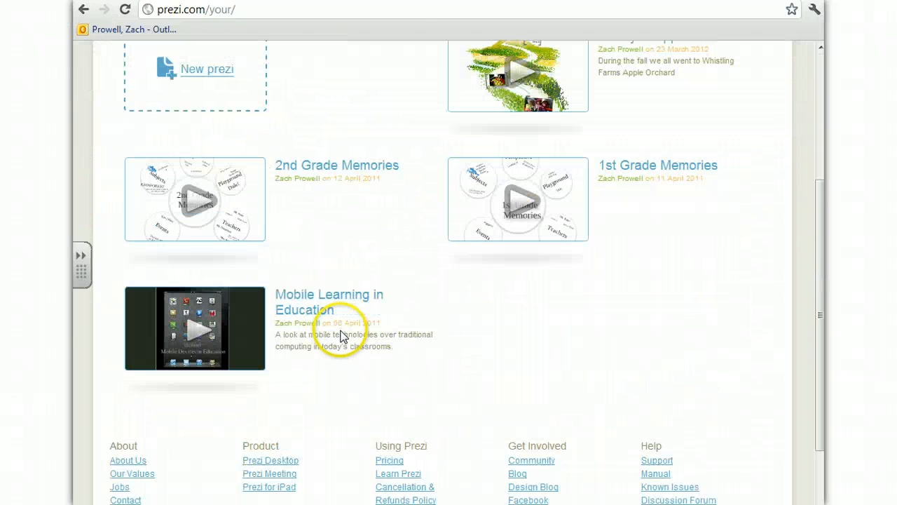
{"action": "left_click", "coordinate": [200, 323]}
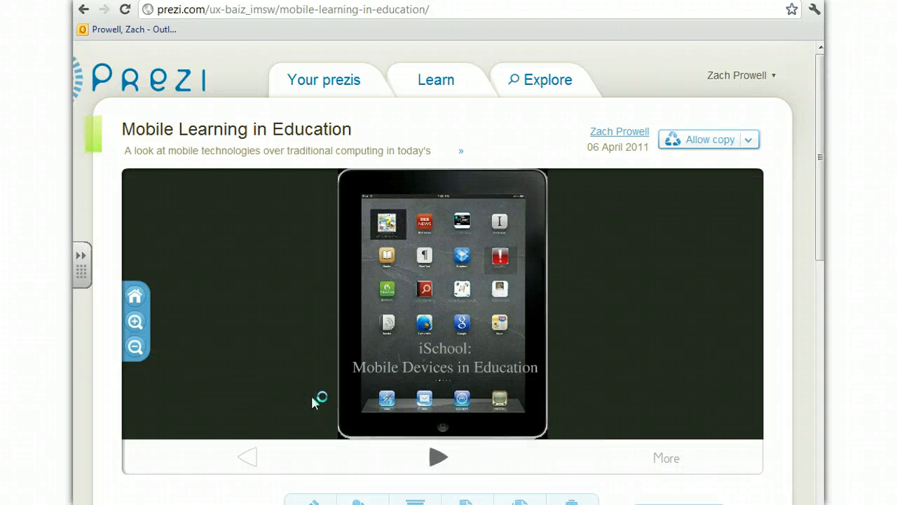
Step: Play the Mobile Learning in Education prezi forward through its path from the opening tablet view to the Netbooks view
{"action": "left_click", "coordinate": [471, 455]}
{"action": "left_click", "coordinate": [432, 455]}
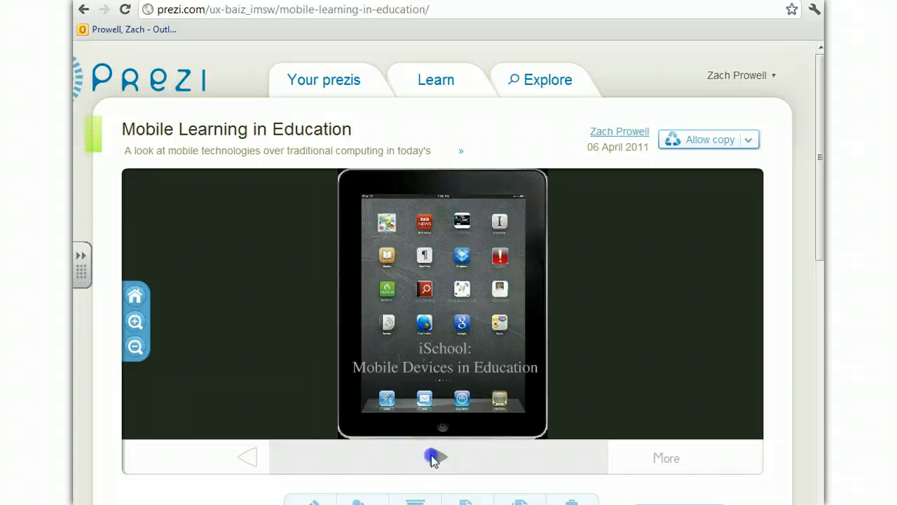
{"action": "left_click", "coordinate": [434, 457]}
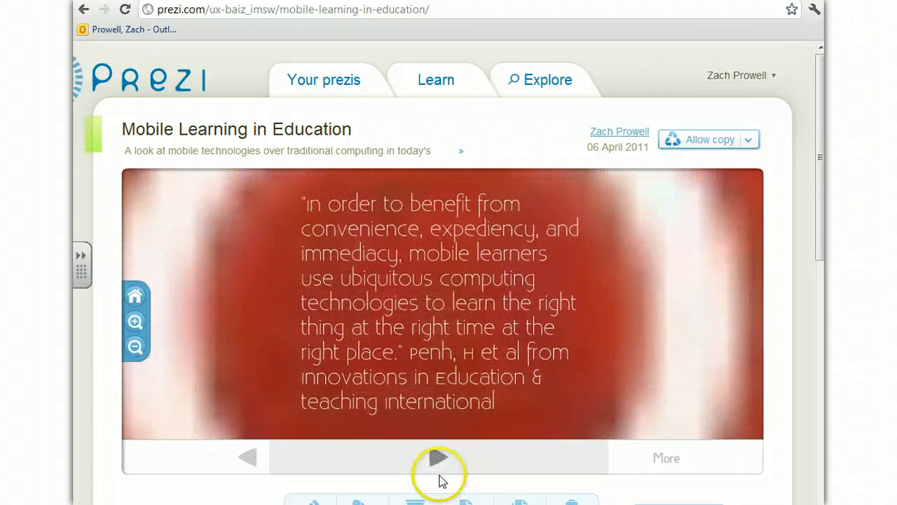
{"action": "left_click", "coordinate": [440, 475]}
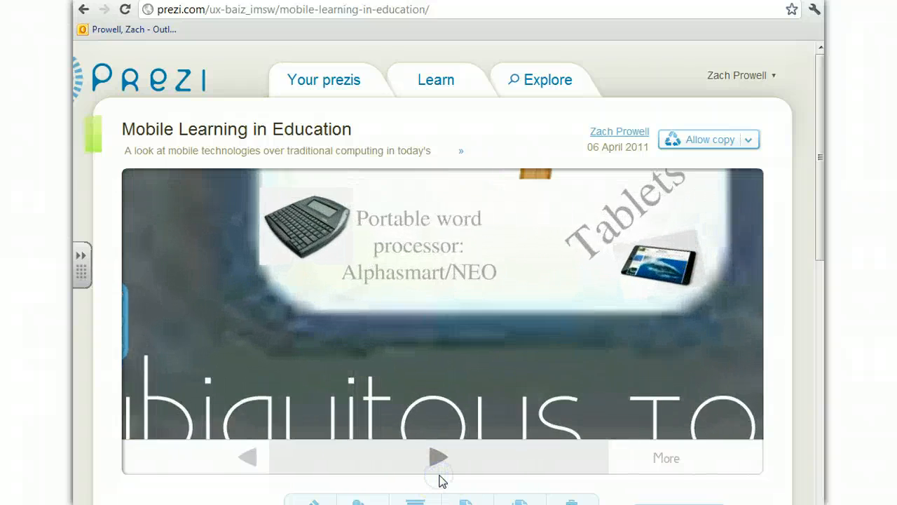
{"action": "left_click", "coordinate": [442, 480]}
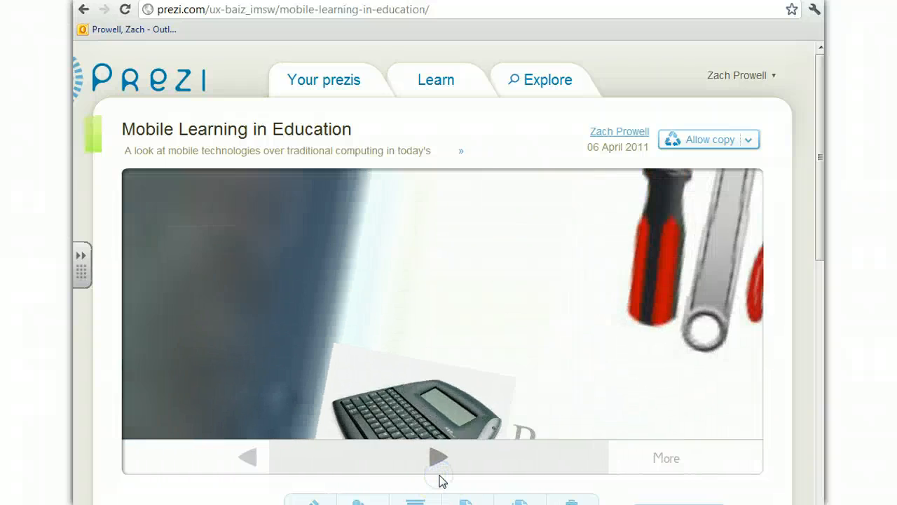
{"action": "left_click", "coordinate": [439, 463]}
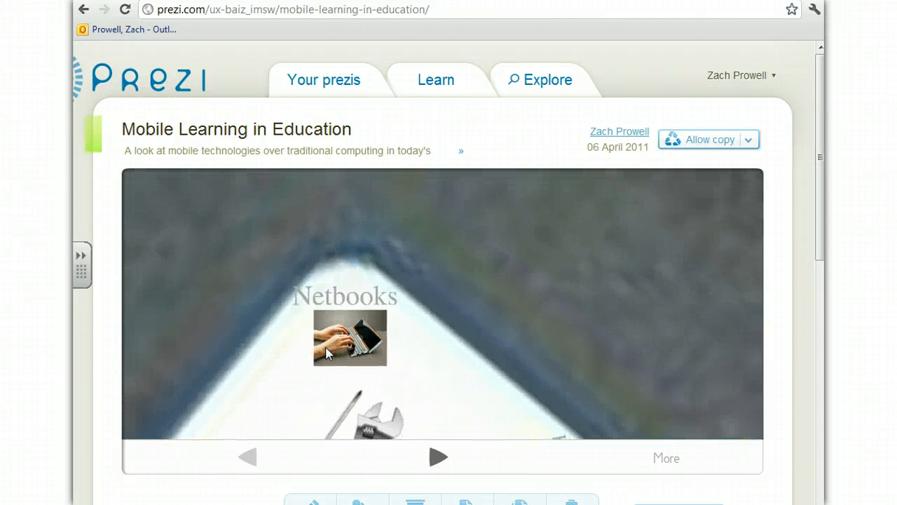
Step: View the Mobile Learning in Education prezi in full screen and return to the normal page view
{"action": "left_click", "coordinate": [630, 471]}
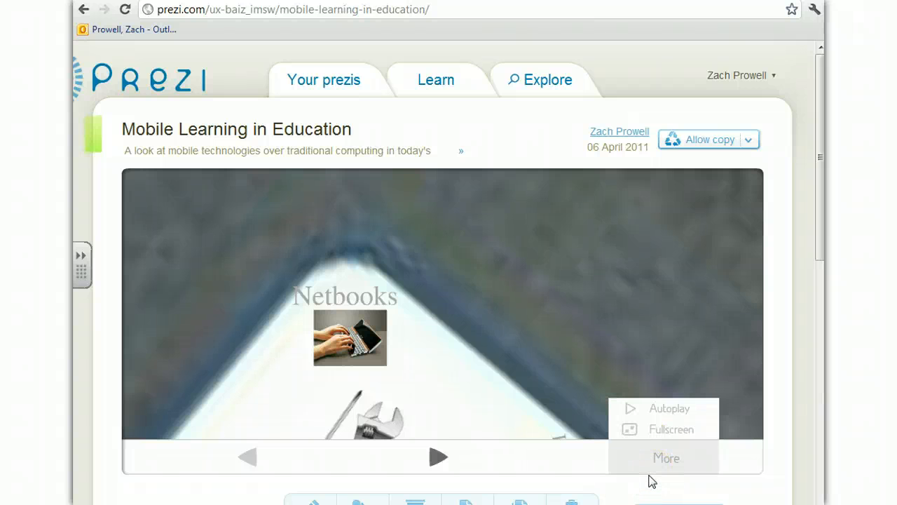
{"action": "left_click", "coordinate": [650, 478]}
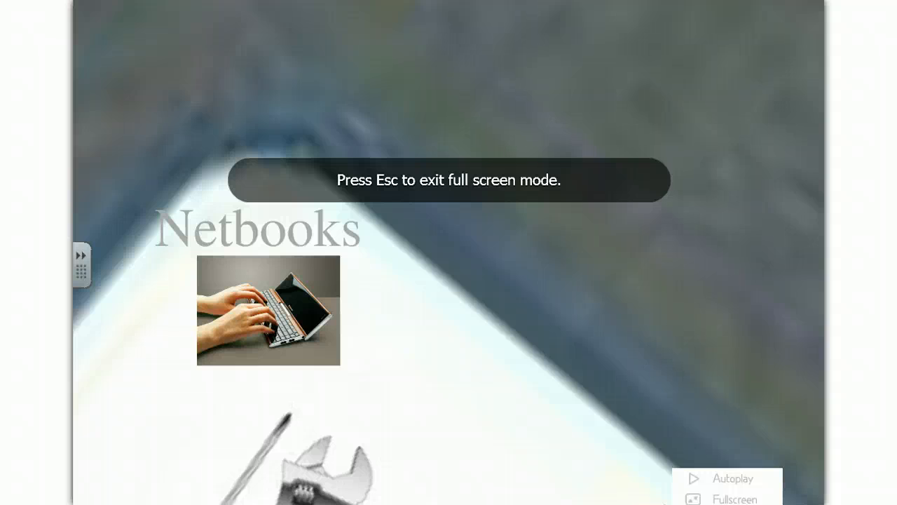
{"action": "key", "text": "Escape"}
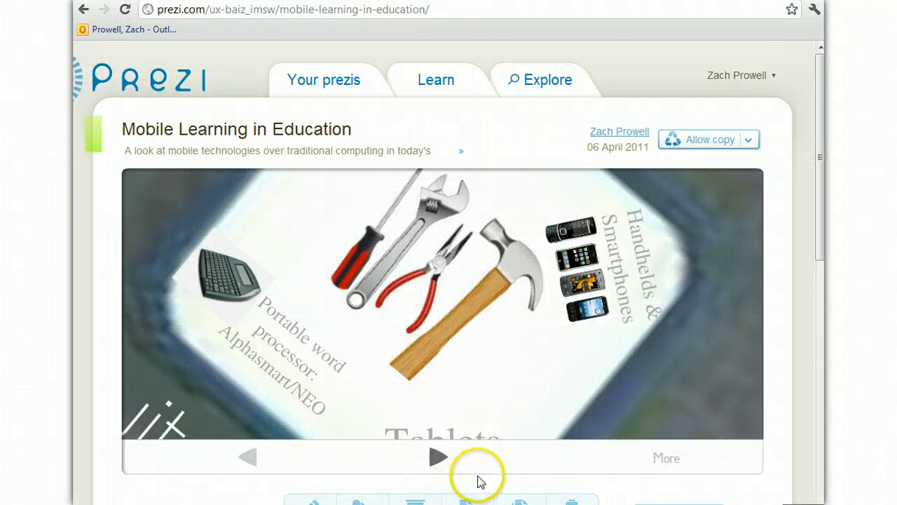
Step: Go back to the full tablet view, and zoom into the Ubiquitous Tools icon and its portable word processor item
{"action": "left_click", "coordinate": [478, 476]}
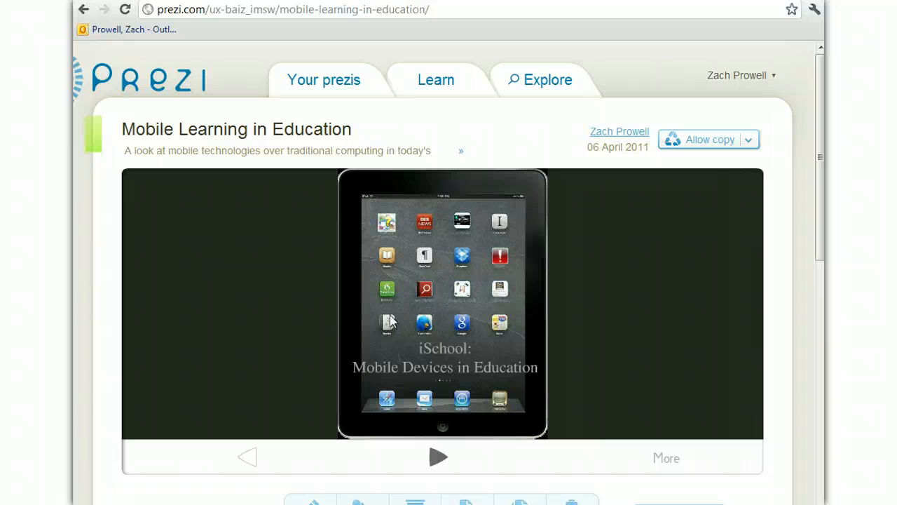
{"action": "left_click", "coordinate": [461, 289]}
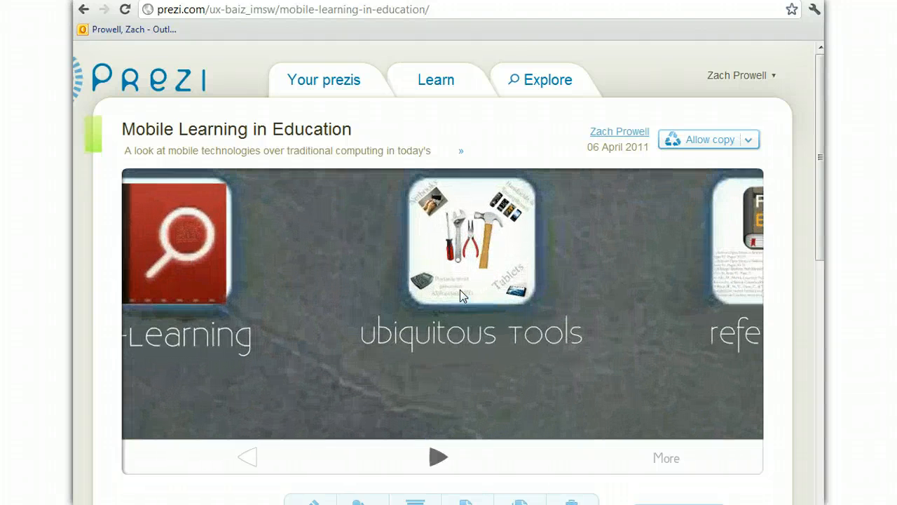
{"action": "left_click", "coordinate": [389, 290]}
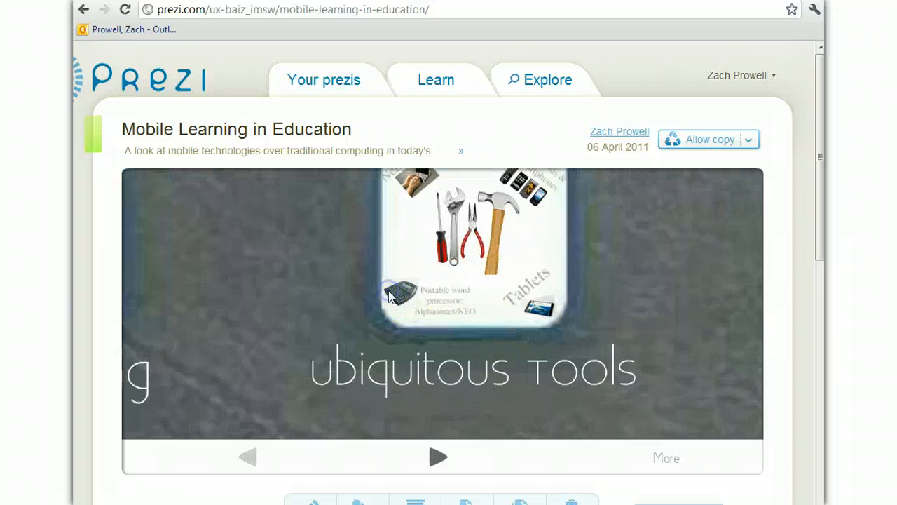
{"action": "left_click", "coordinate": [633, 333]}
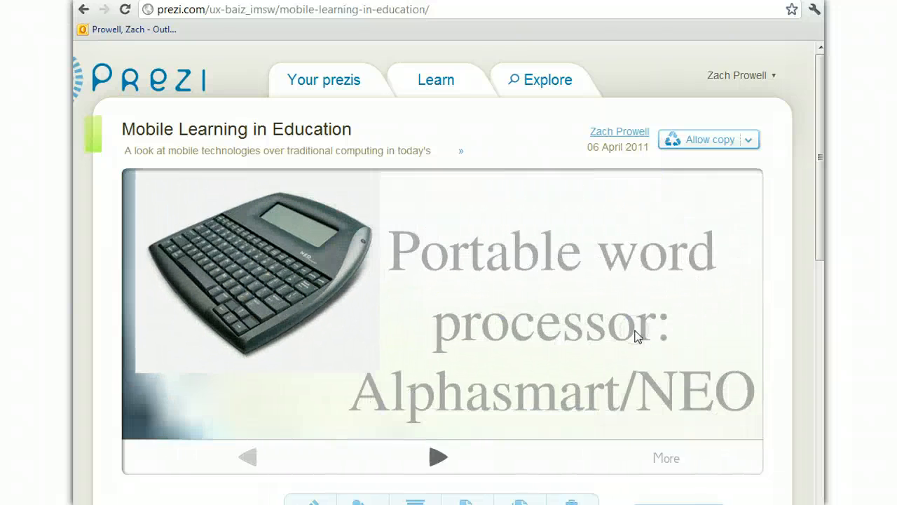